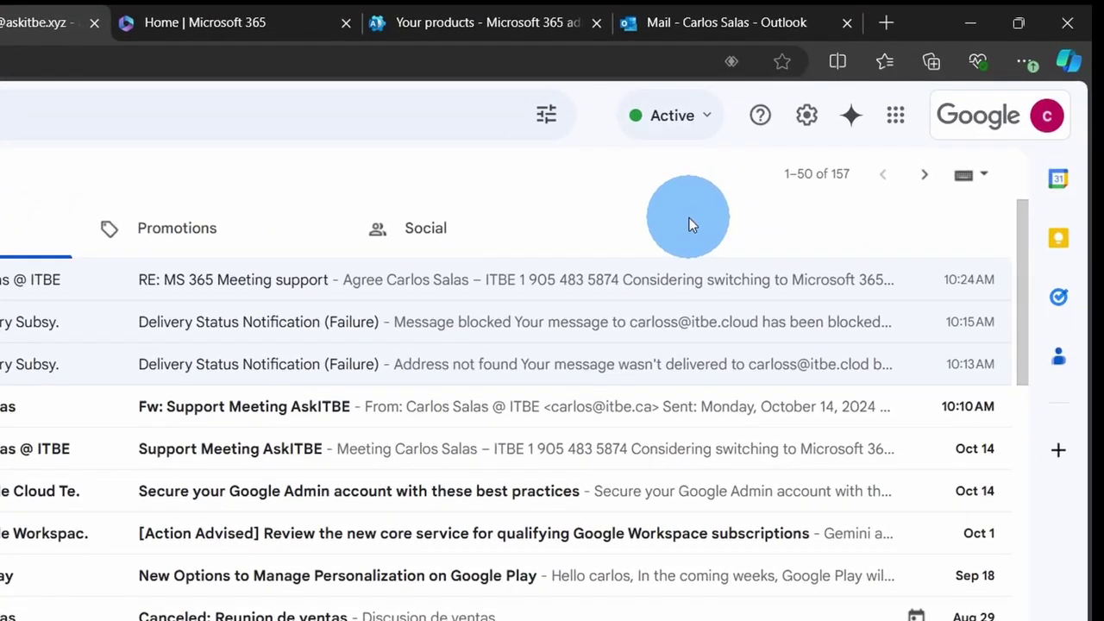
Launch the Admin console from Gmail's apps grid so admin.google.com opens in its own tab
click(897, 116)
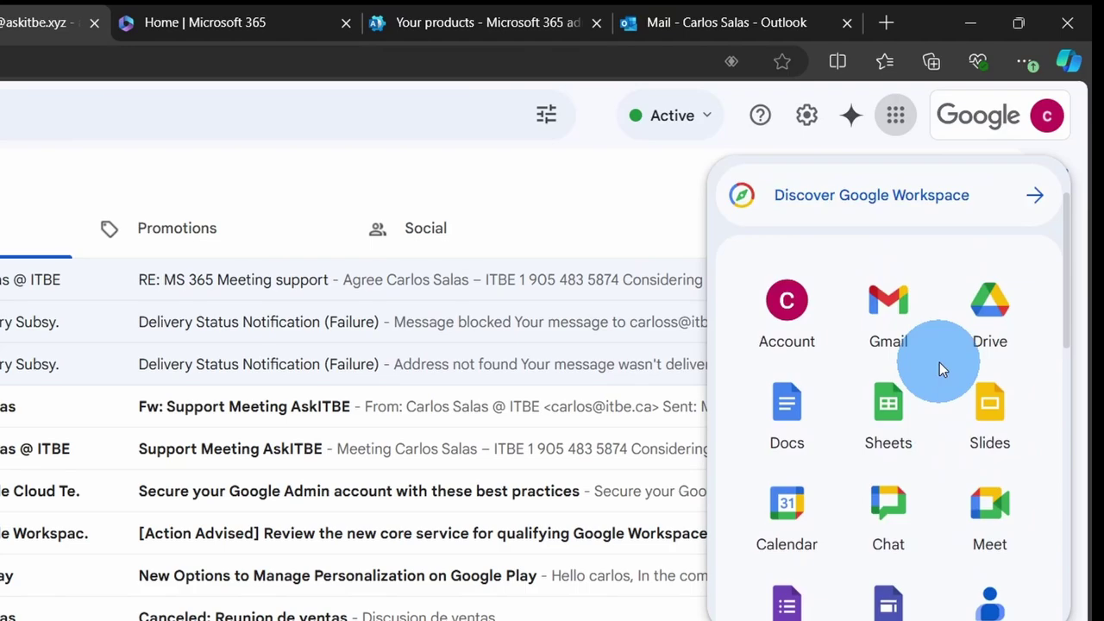
scroll(939, 362, down, 3)
scroll(939, 362, down, 4)
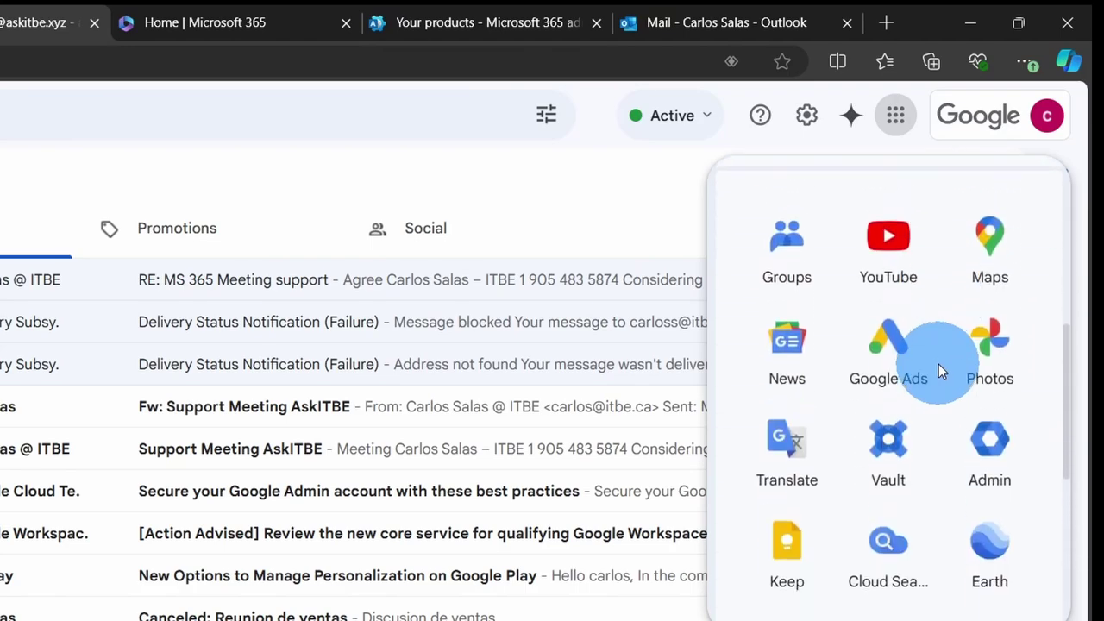
click(990, 453)
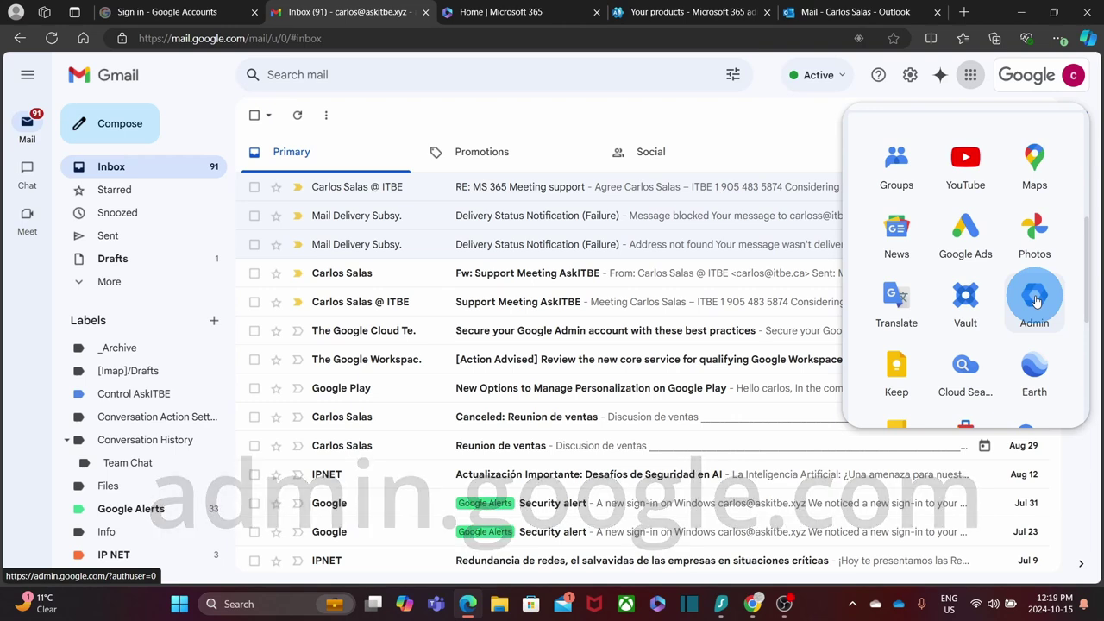
click(1035, 298)
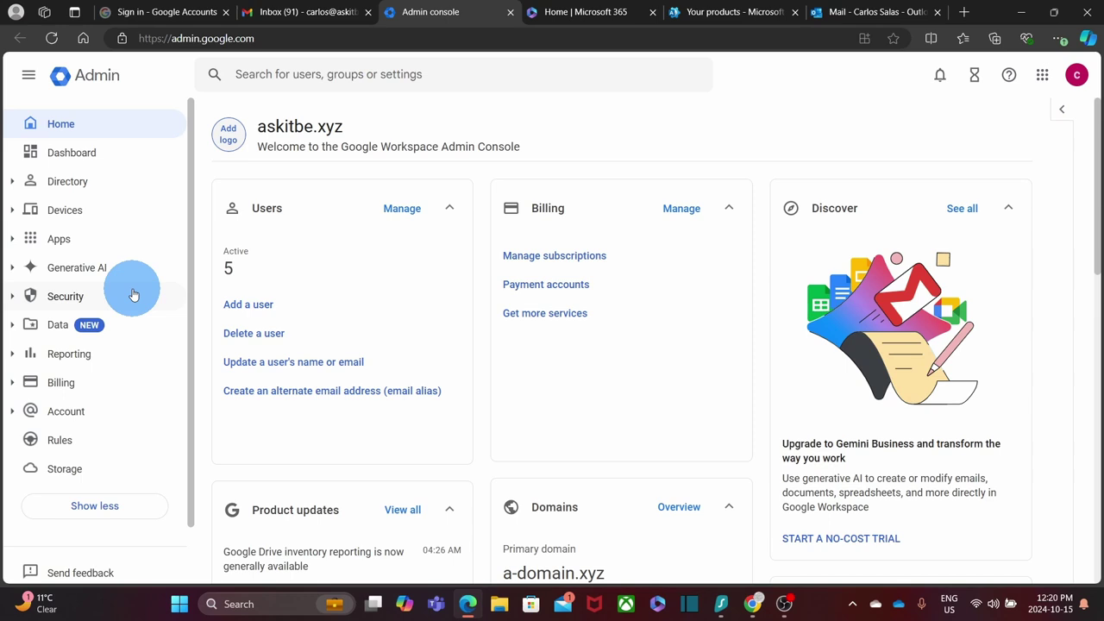
Expand Reporting in the sidebar and go to Email Log Search
click(101, 514)
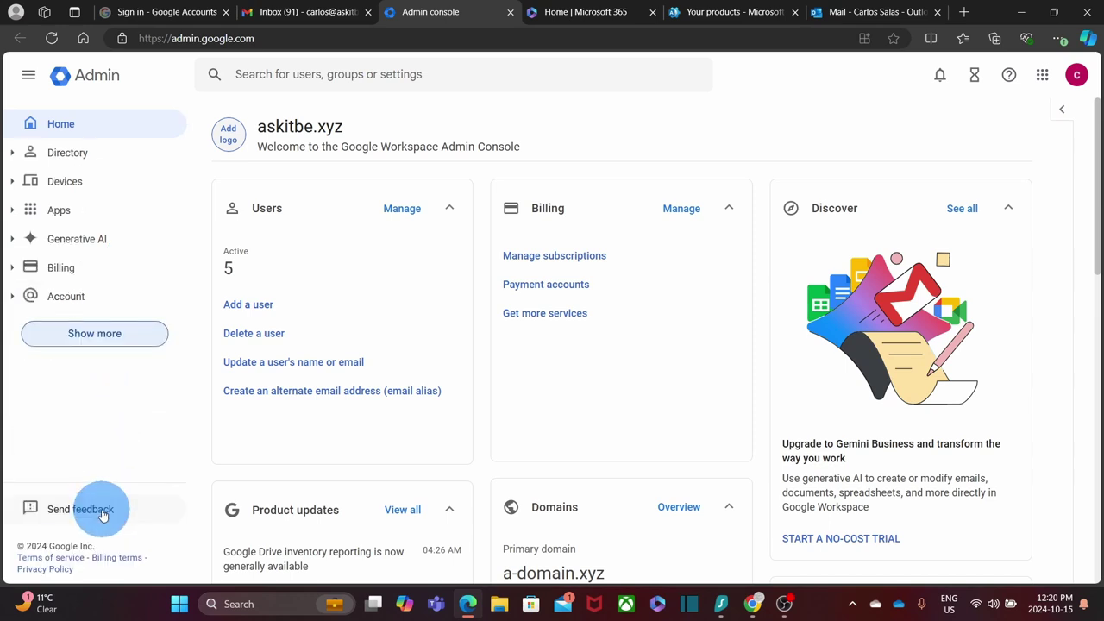
click(111, 341)
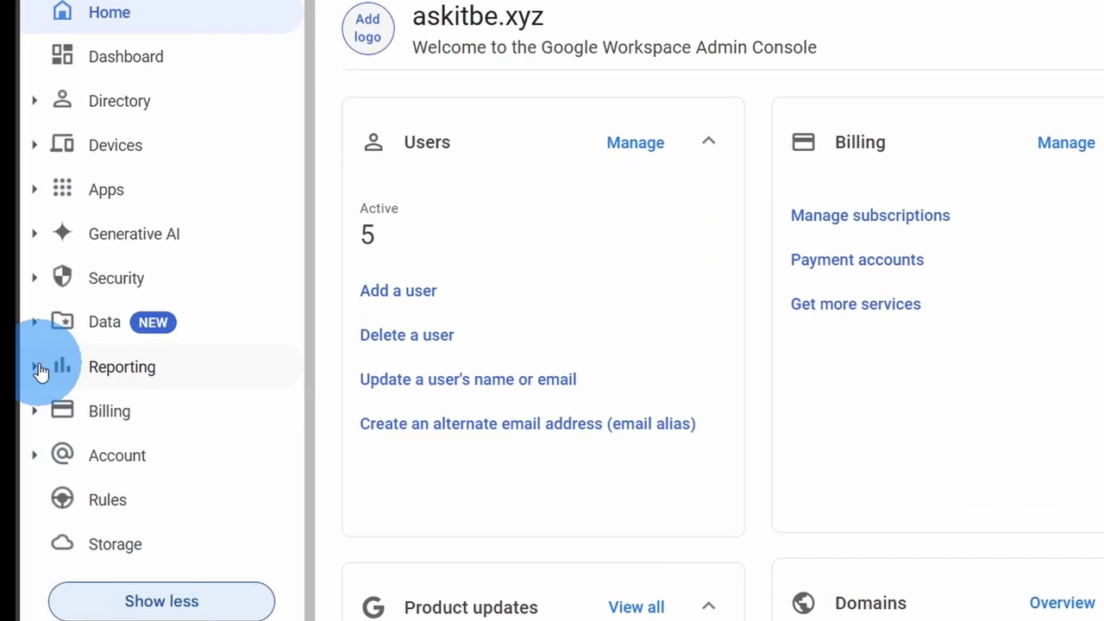
click(38, 369)
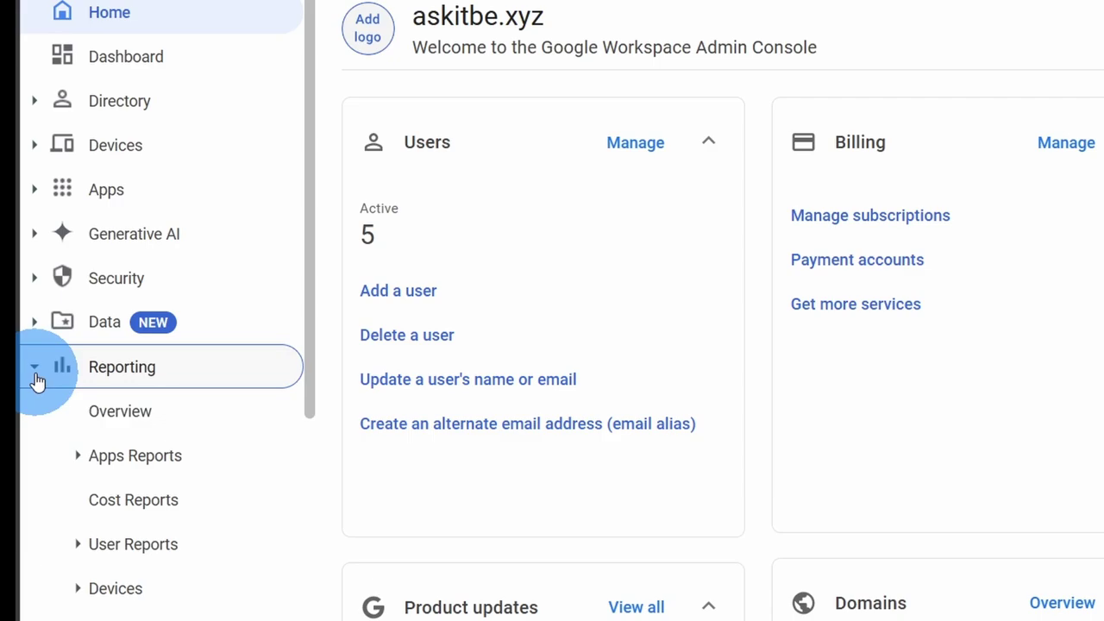
scroll(38, 382, down, 2)
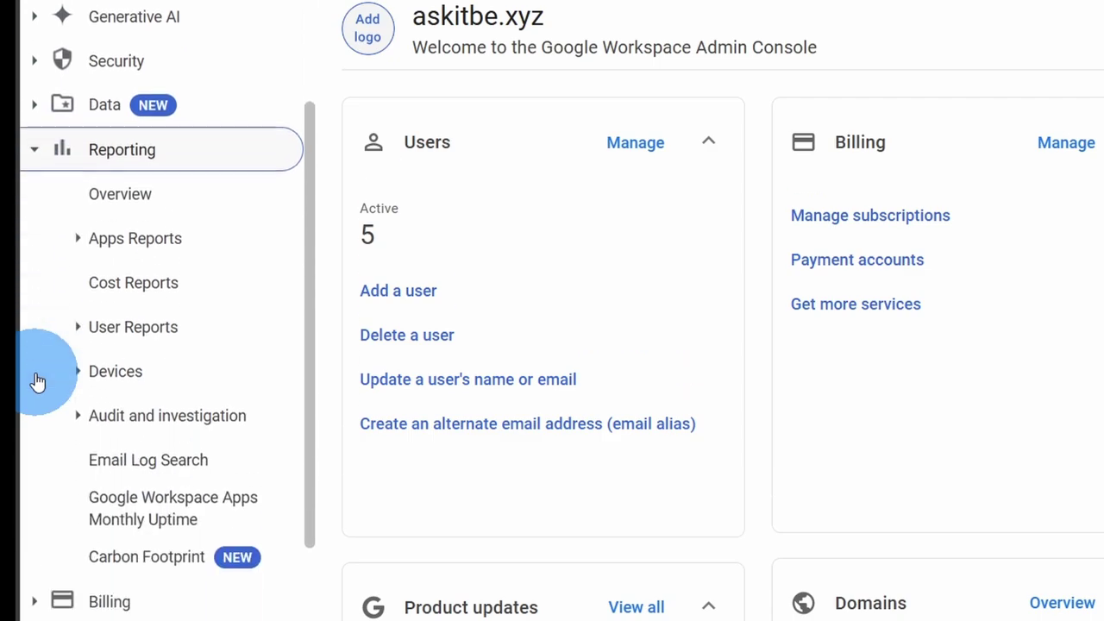
click(133, 465)
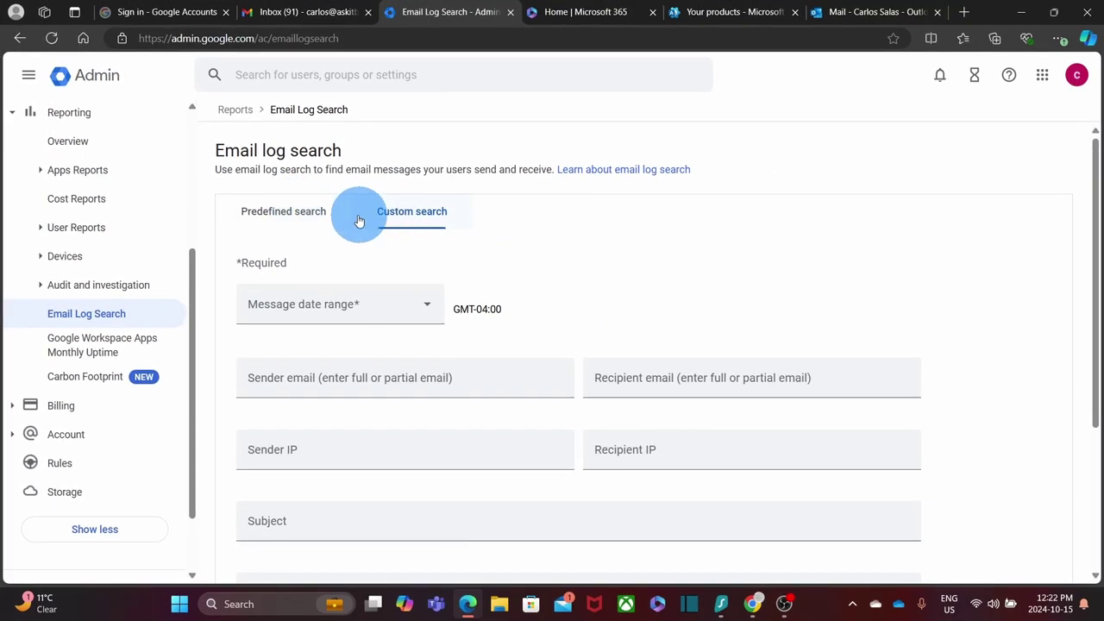
Run the predefined 'All messages since yesterday' search, listing 11 results
click(300, 216)
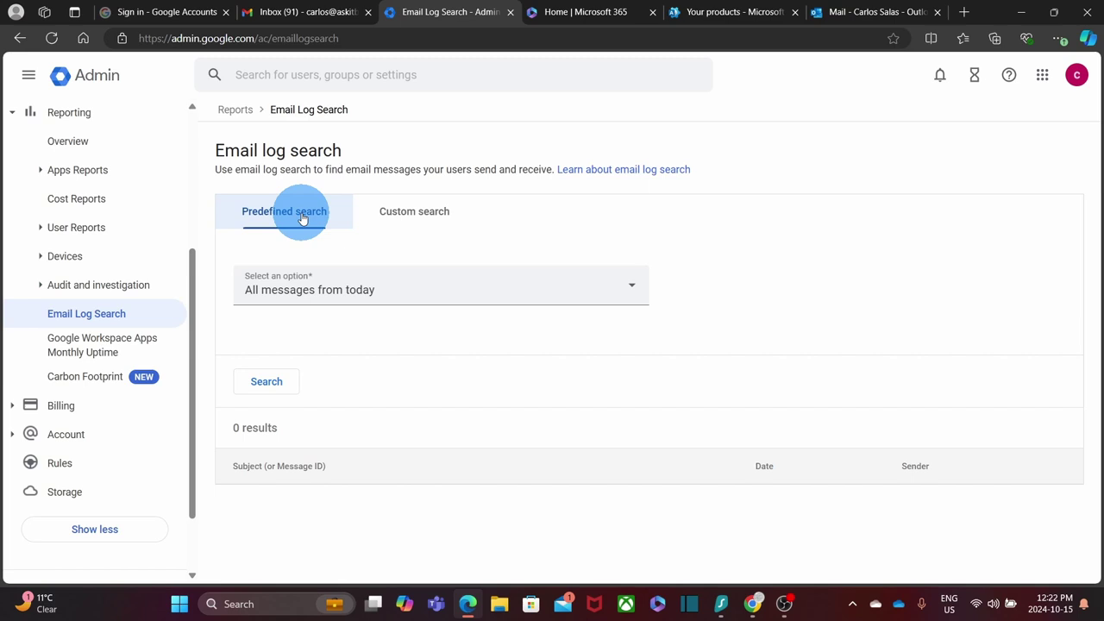
click(295, 295)
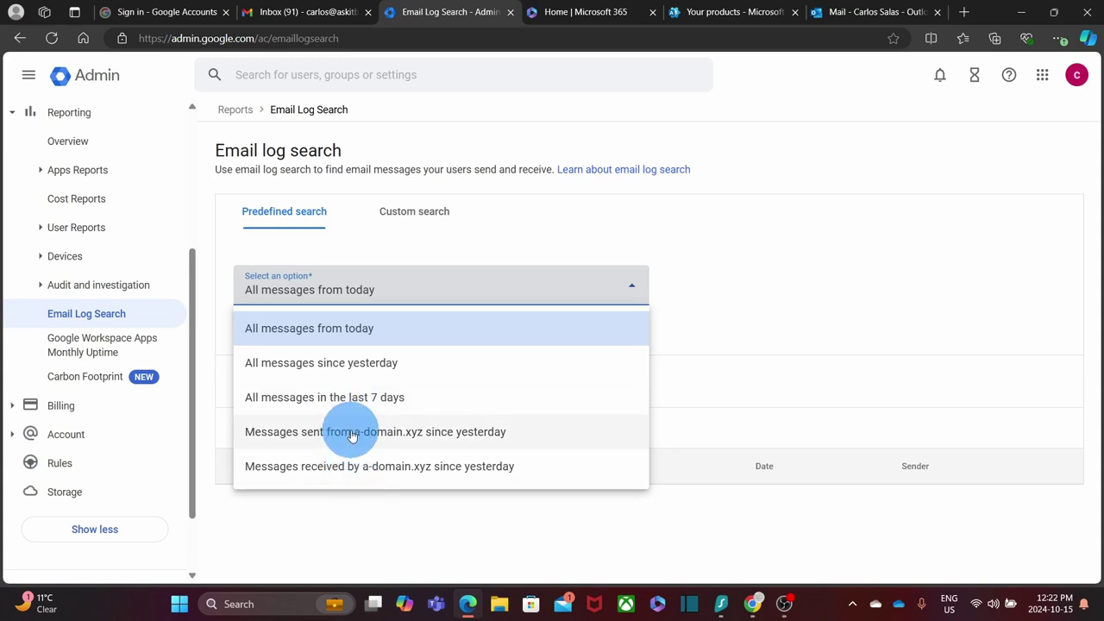
click(348, 364)
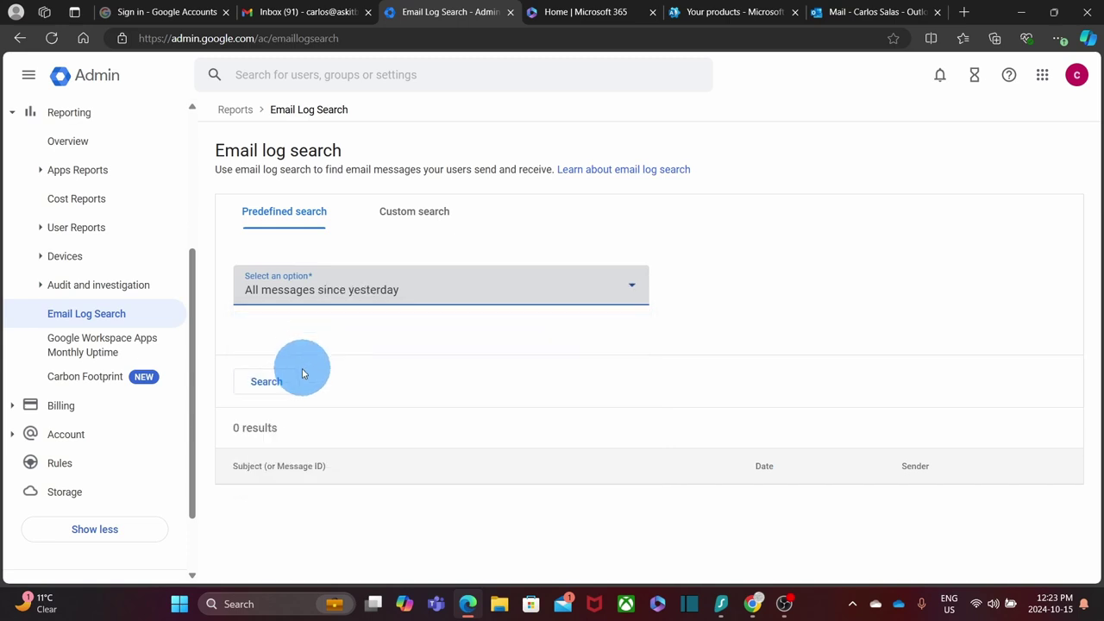
click(280, 383)
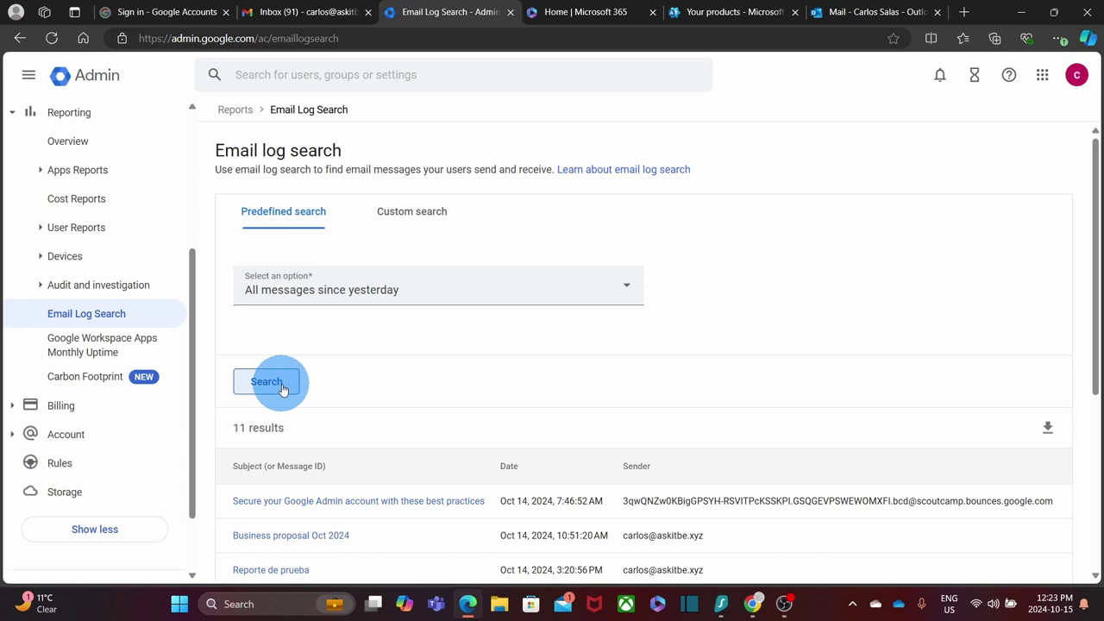
scroll(334, 411, down, 4)
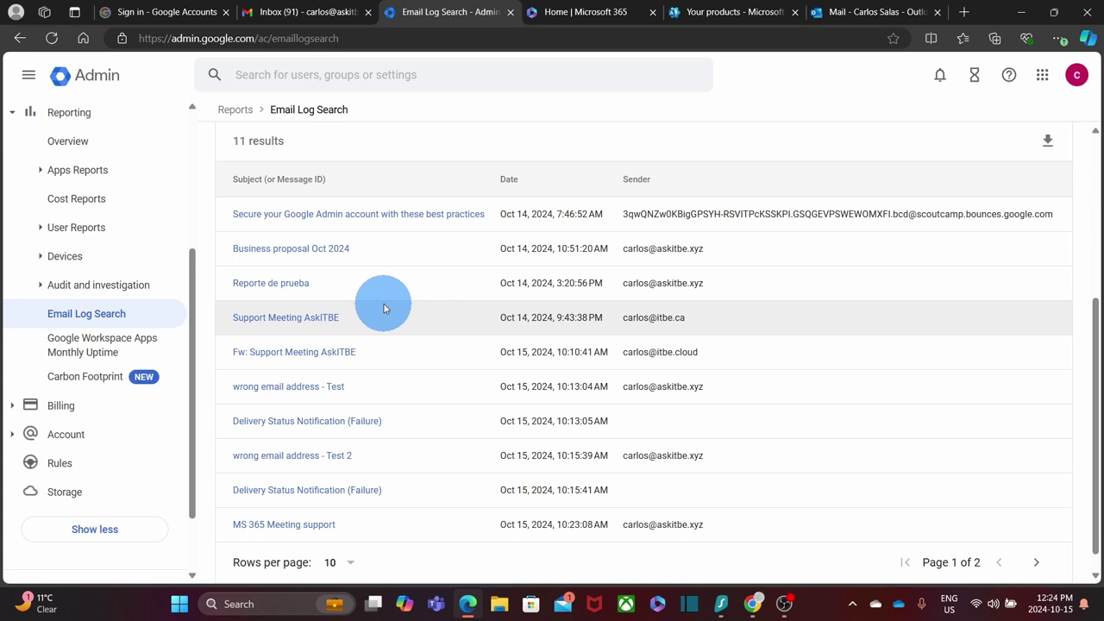
Open 'Business proposal Oct 2024', expand its delivery events and highlight server IP 52.101.192.1
click(324, 250)
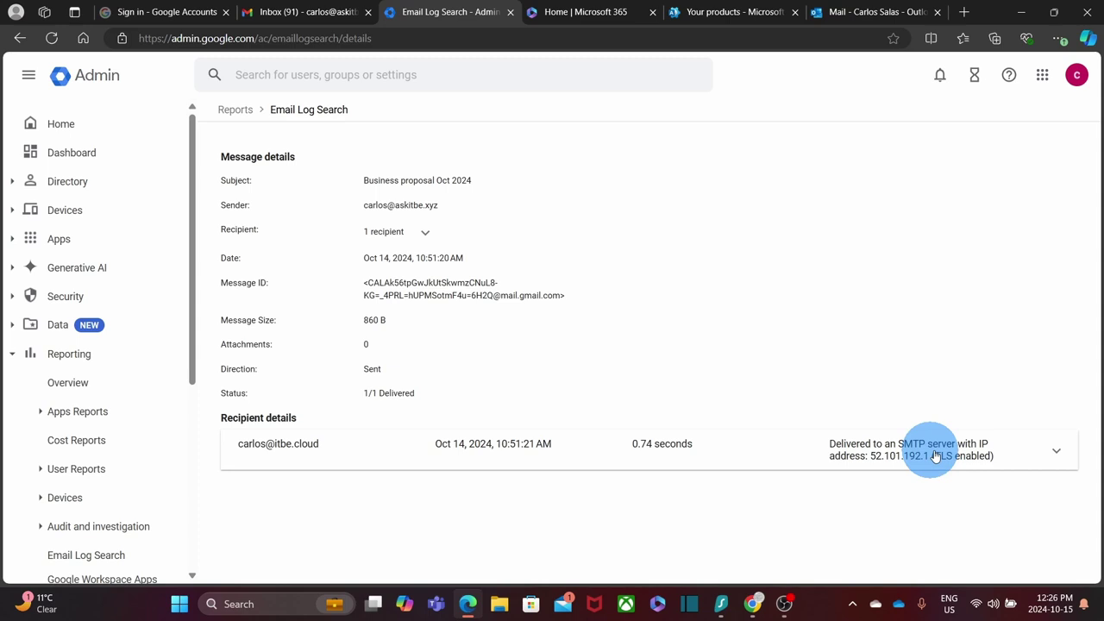
click(1014, 453)
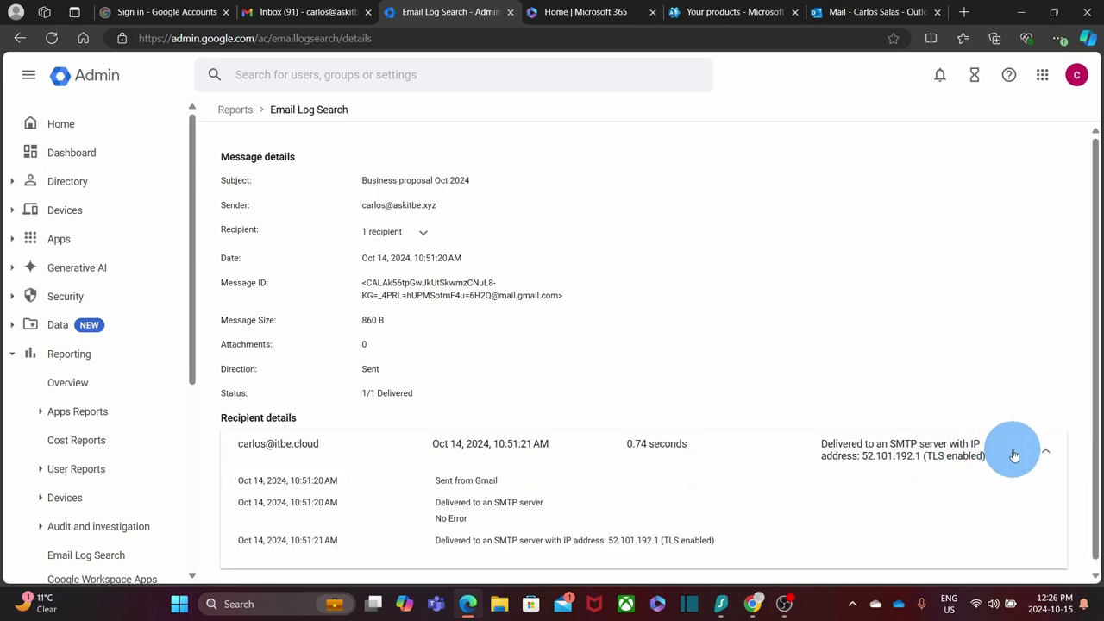
scroll(1014, 456, down, 1)
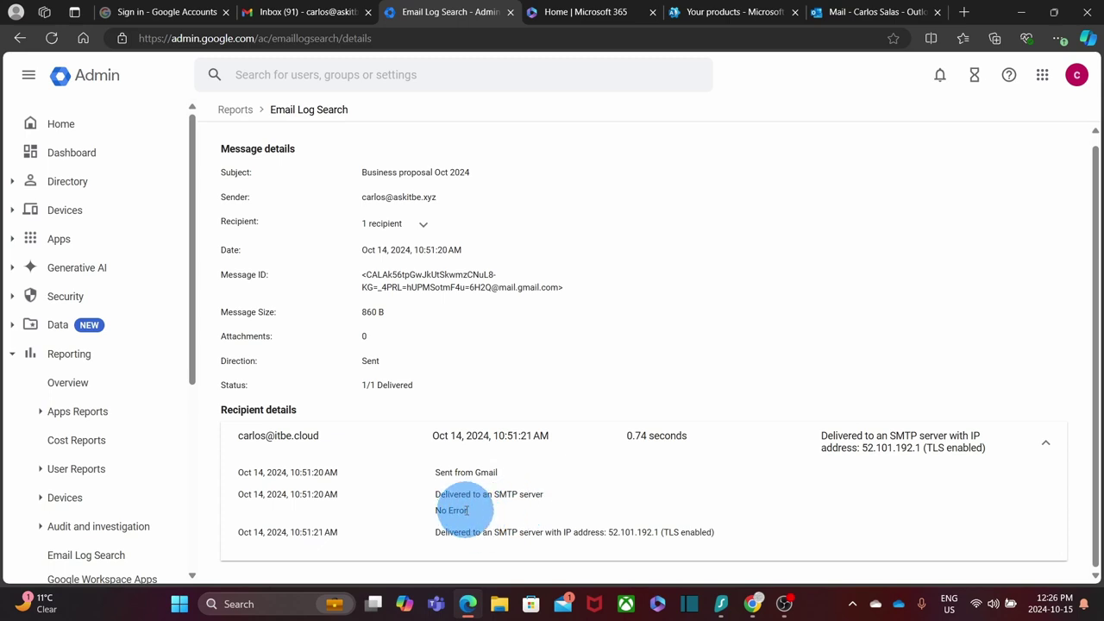
drag(495, 532, 660, 532)
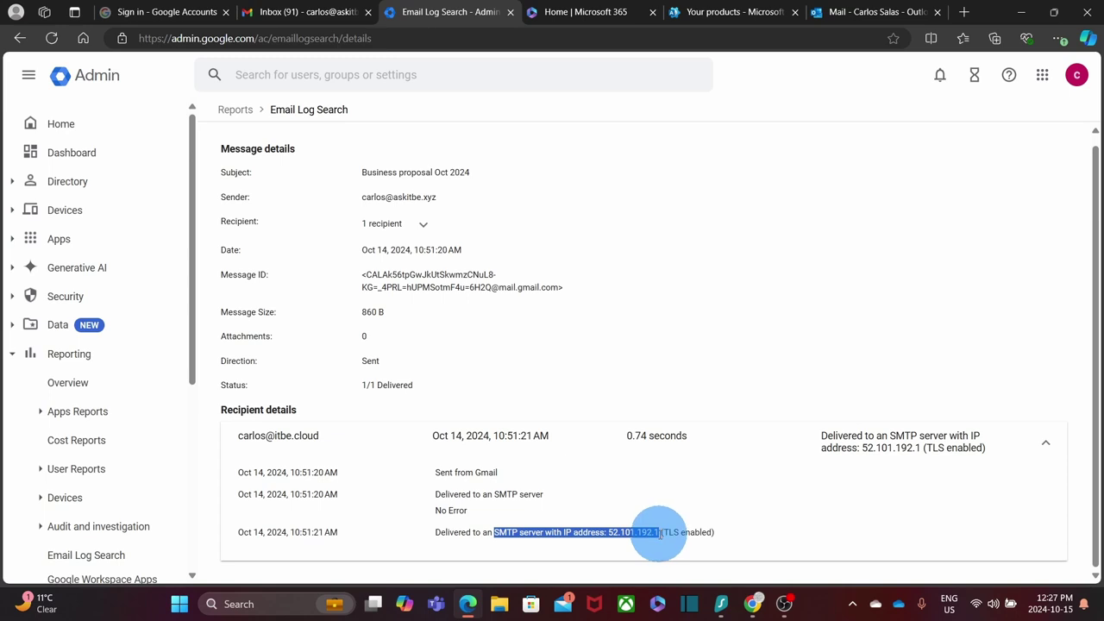
drag(660, 532, 654, 529)
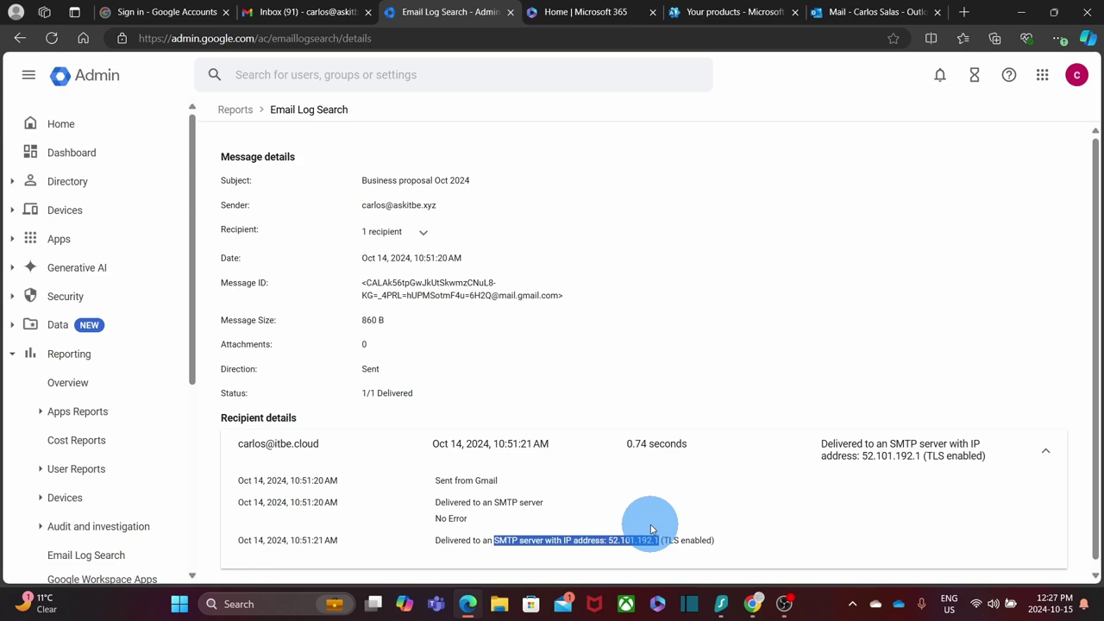
Open the 'wrong email address - Test' message details and reveal its recipient
click(20, 38)
scroll(436, 350, down, 3)
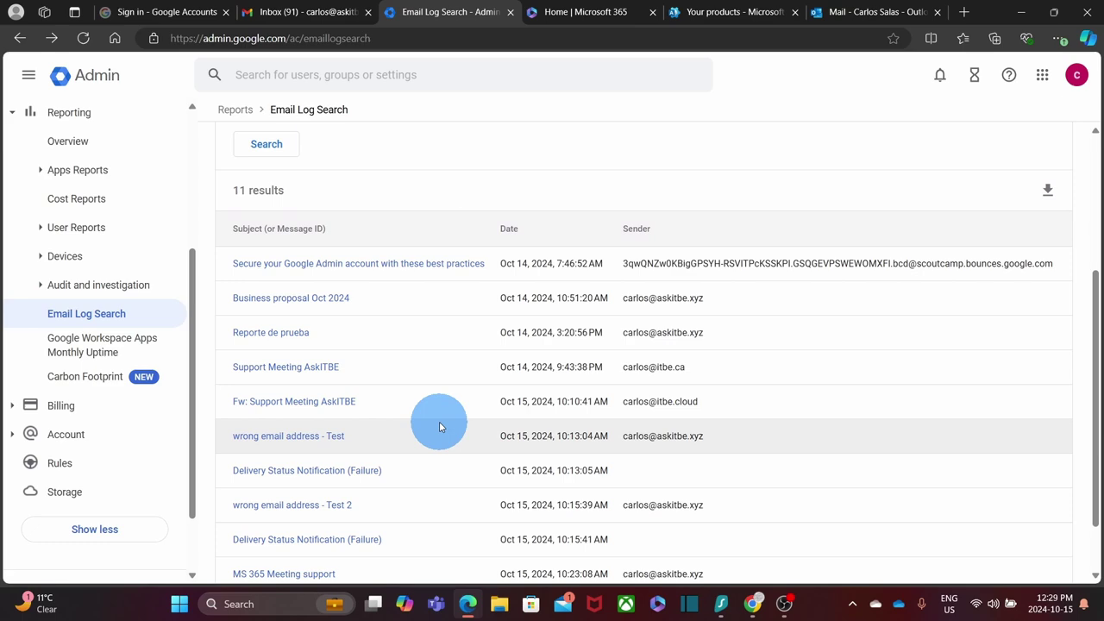
click(289, 438)
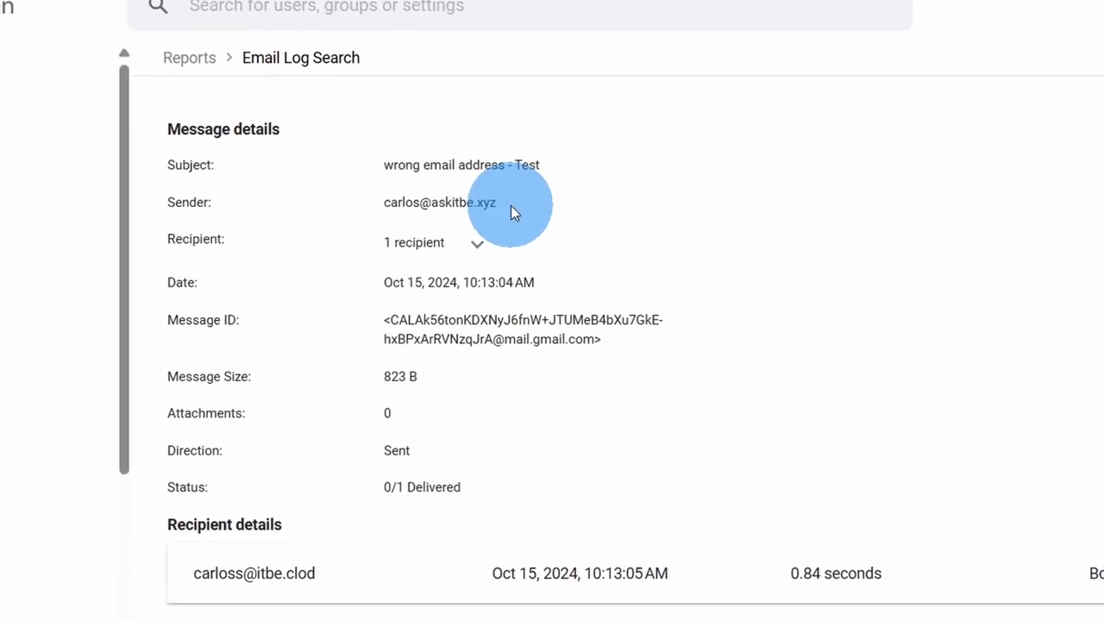
click(459, 245)
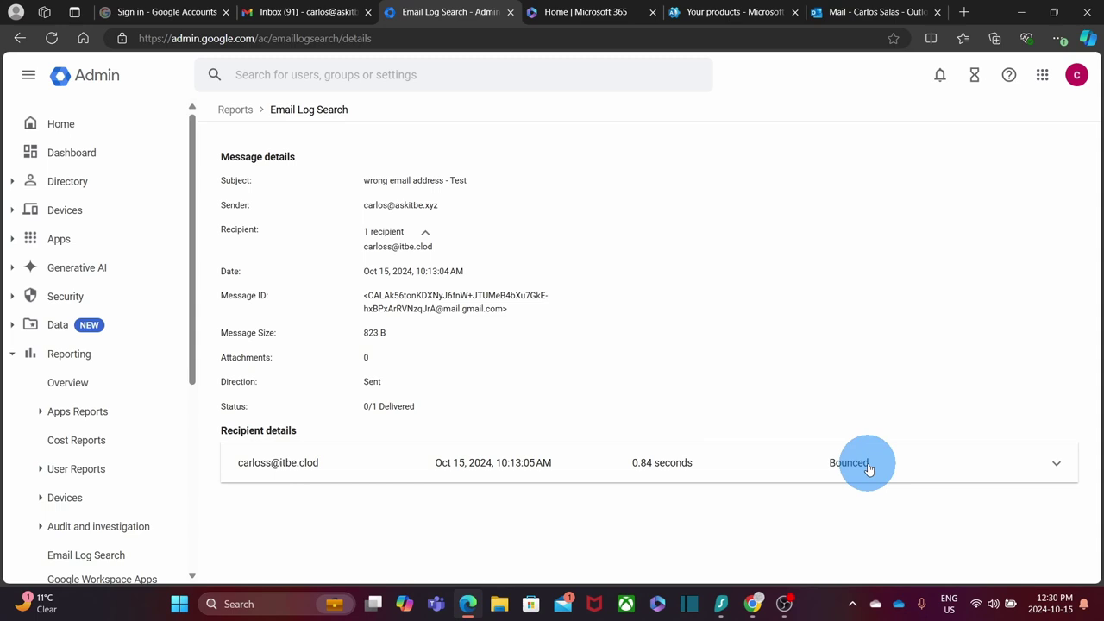
Expand the bounce events and select the reason 'Domain name not found: itbe.clod'
click(1055, 465)
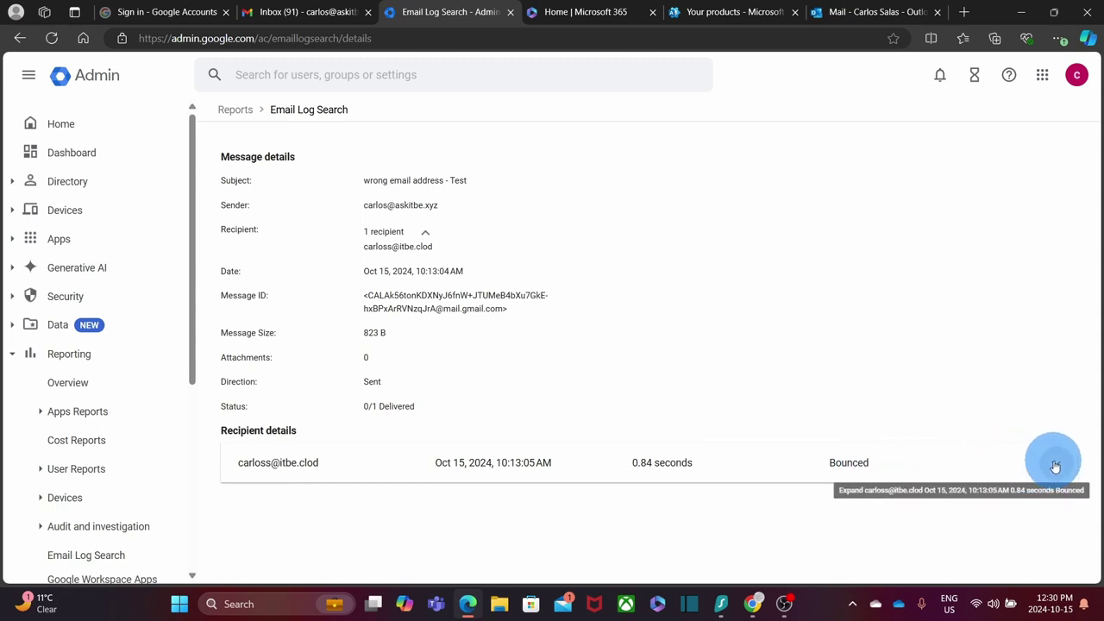
scroll(956, 475, down, 1)
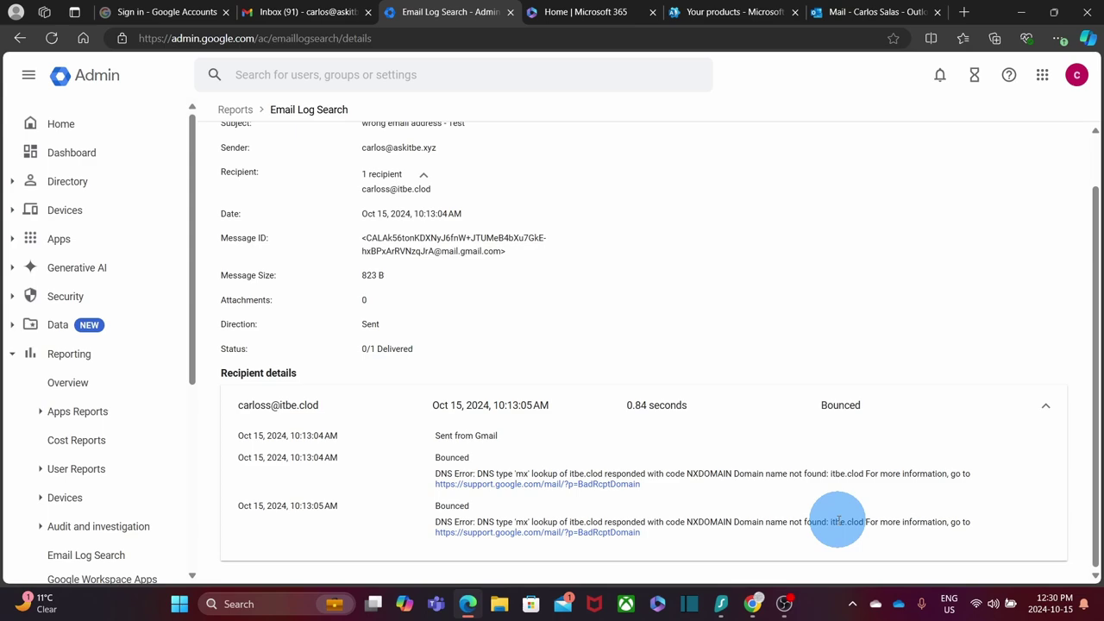
double_click(758, 476)
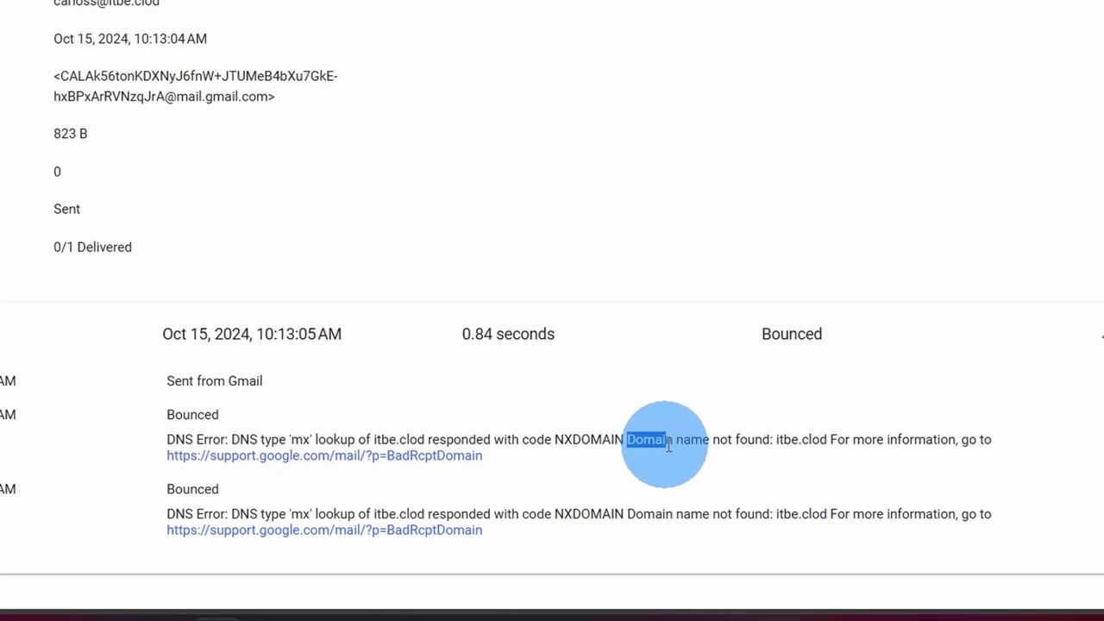
drag(669, 444, 826, 441)
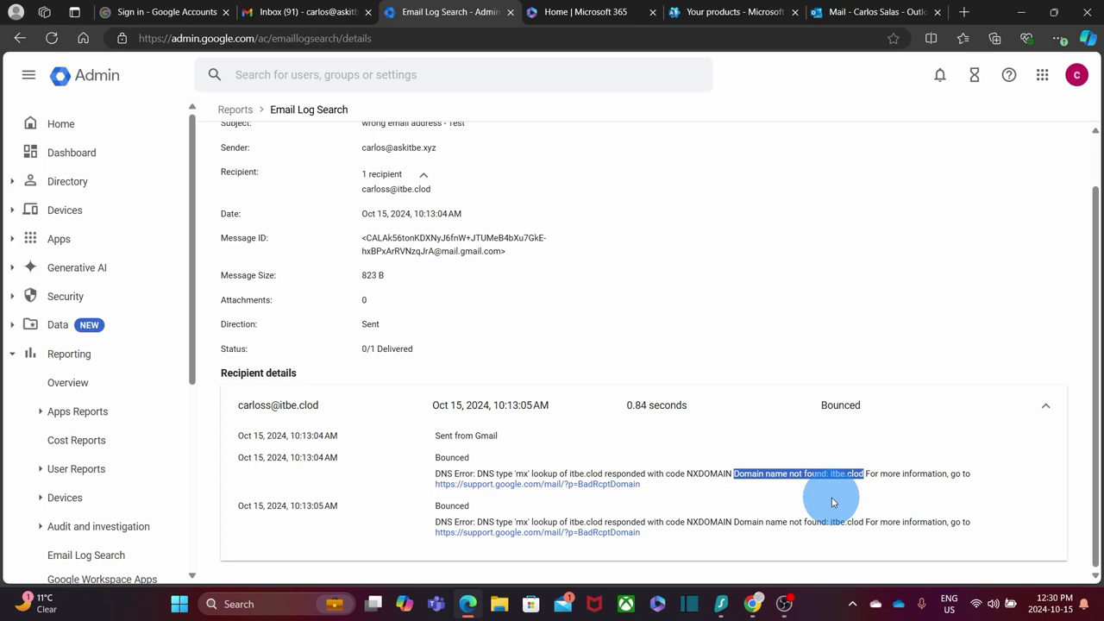
scroll(727, 400, up, 1)
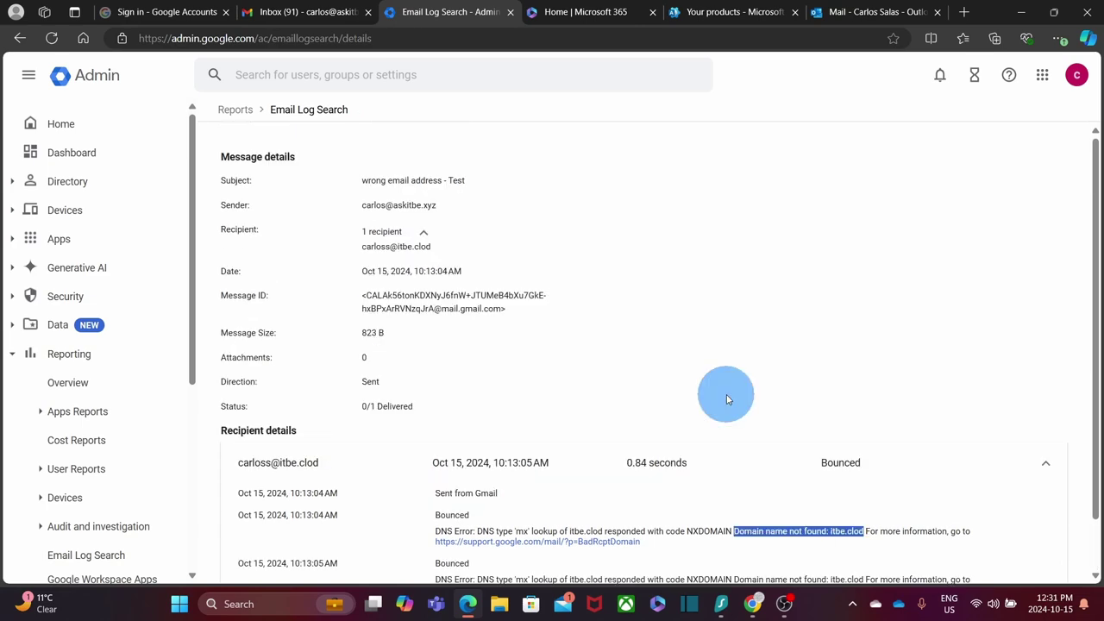
Go back to the 11 predefined search results and scroll up to the page heading
click(19, 38)
scroll(764, 360, up, 2)
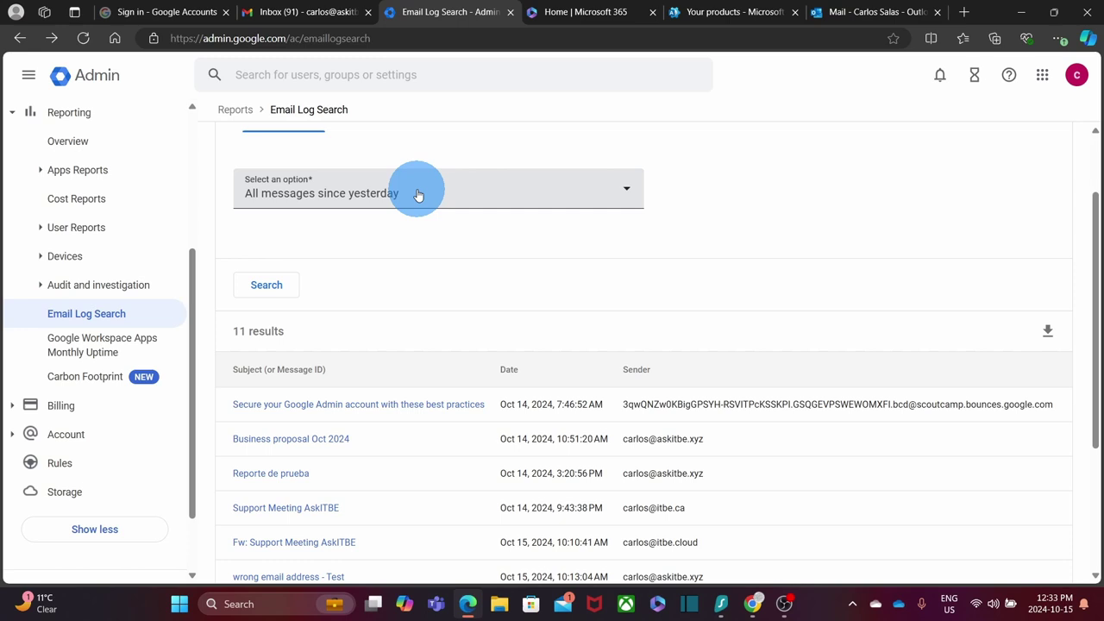
scroll(437, 287, up, 2)
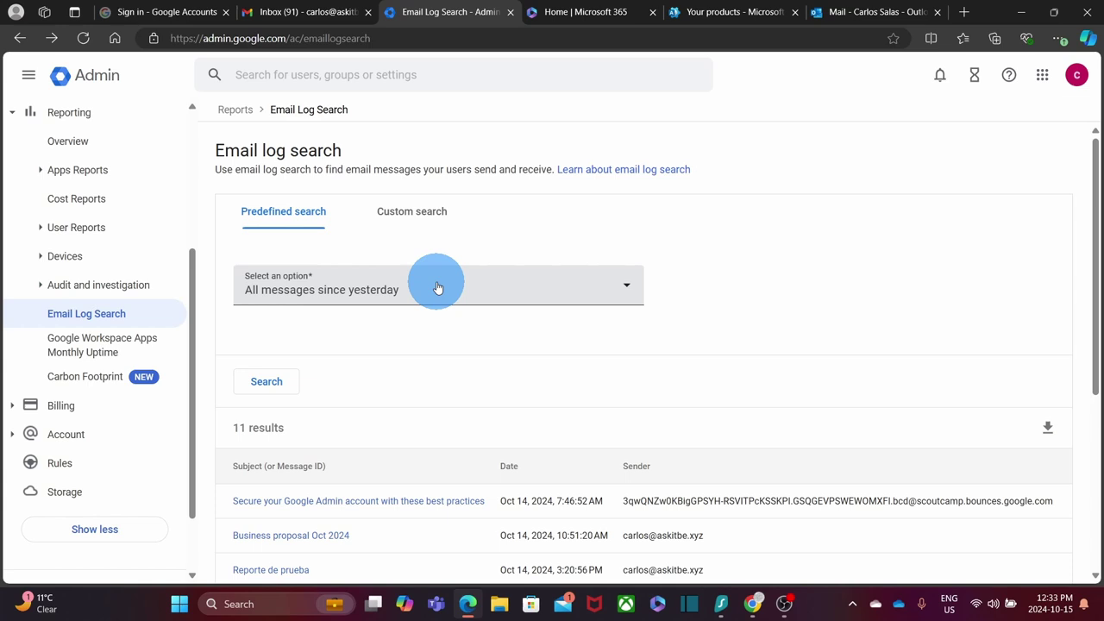
On the Custom search form, set Message date range to Specify range without picking dates
click(421, 216)
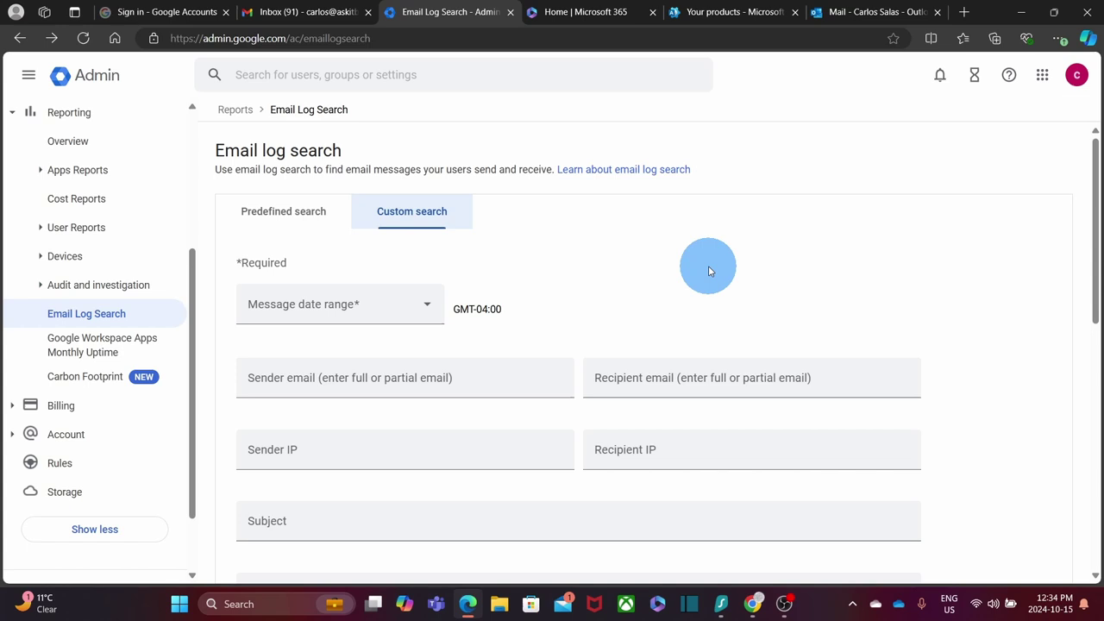
click(373, 308)
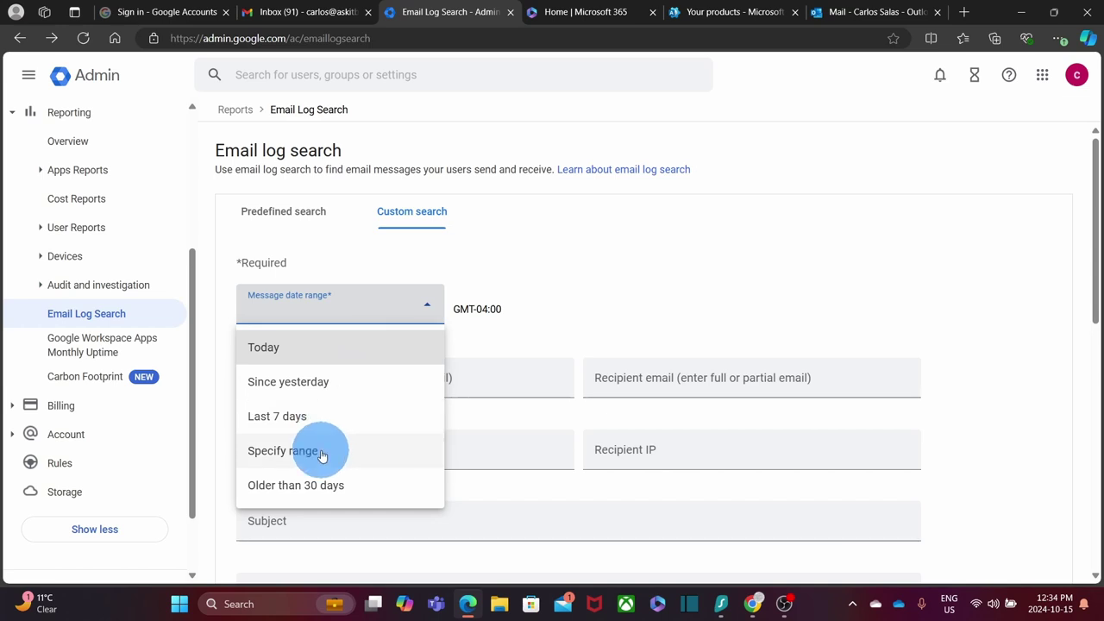
click(320, 451)
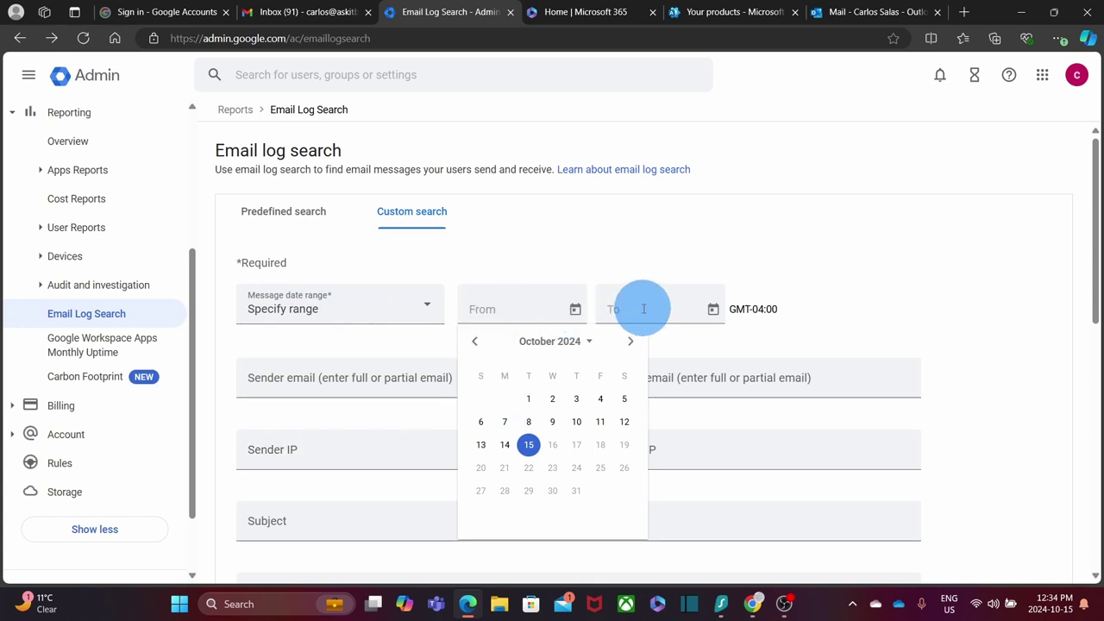
click(429, 298)
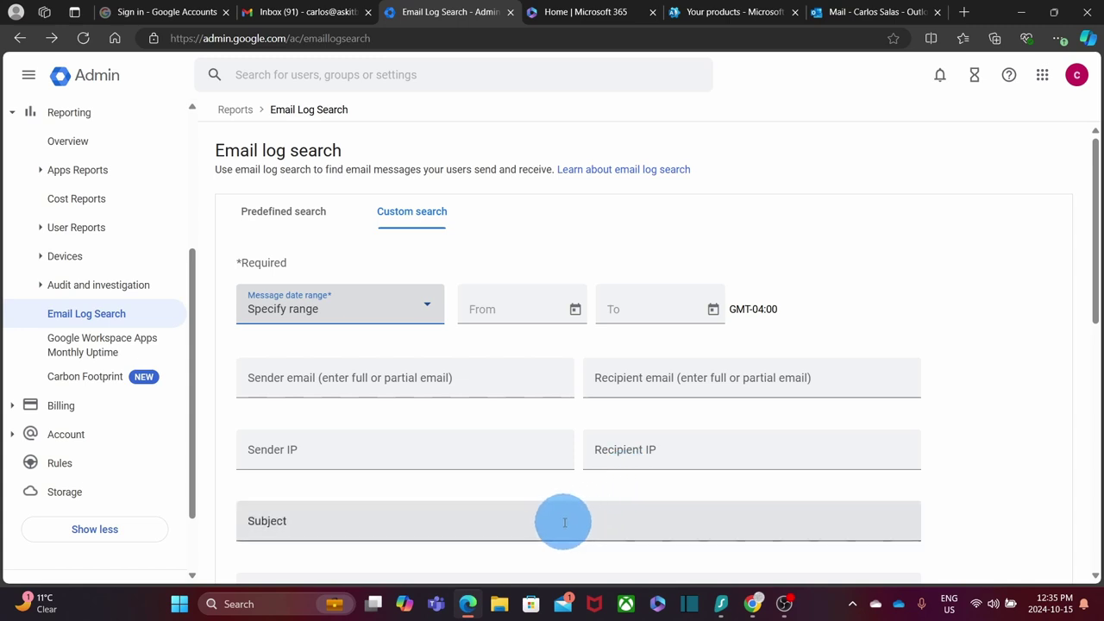
scroll(562, 524, down, 1)
scroll(563, 523, down, 1)
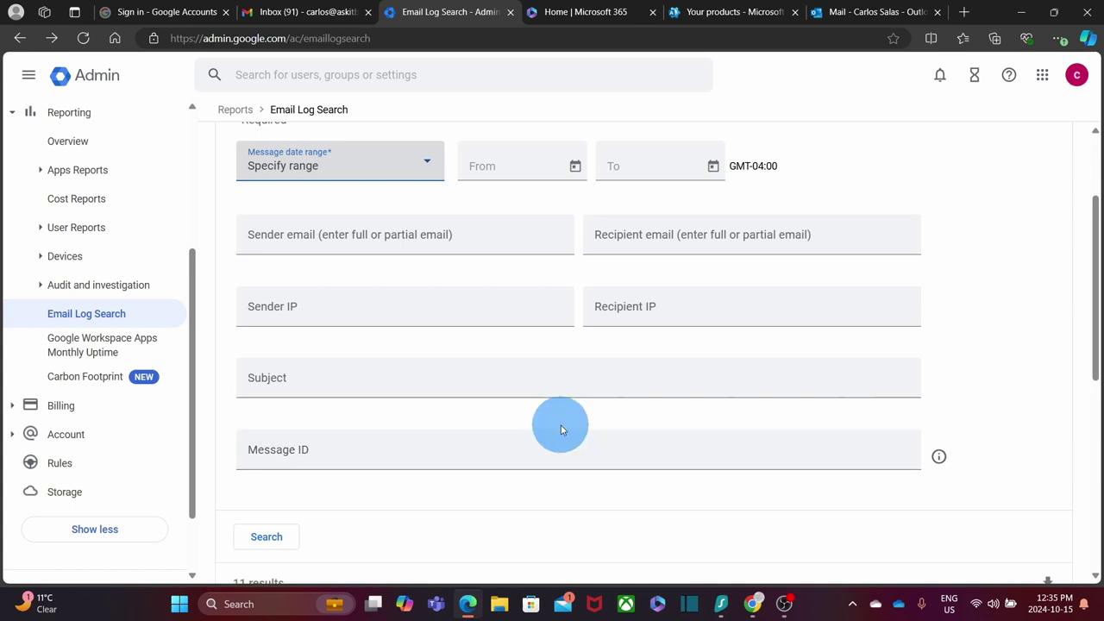
scroll(562, 426, up, 2)
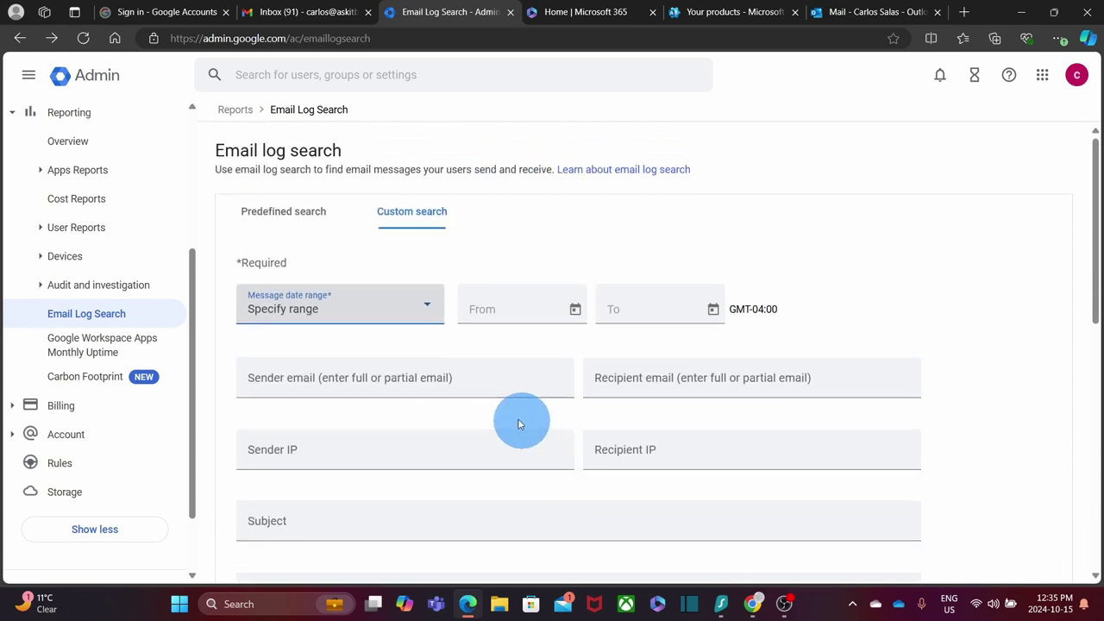
Search messages since yesterday for the given sender and recipient addresses, returning two results
click(426, 306)
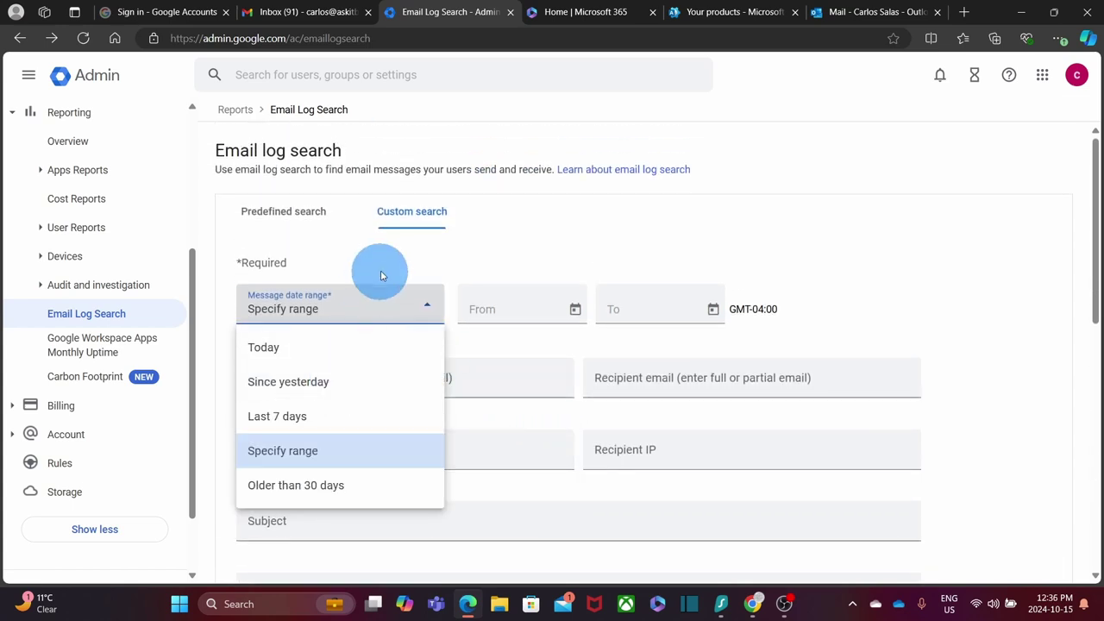
click(337, 390)
click(592, 383)
key(ctrl+v)
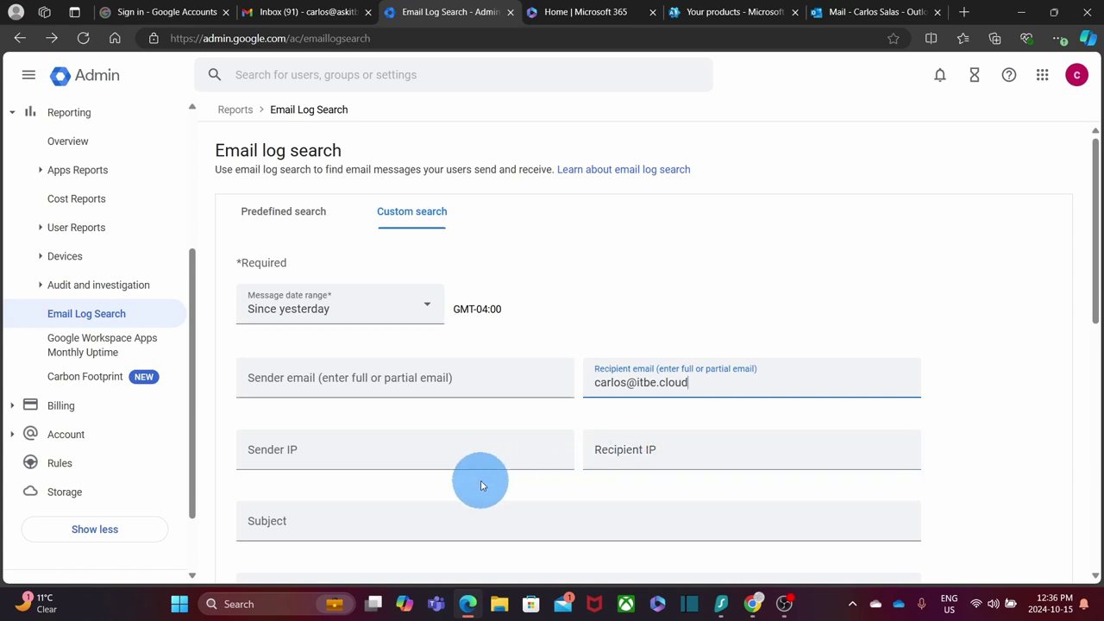
scroll(481, 481, down, 2)
click(359, 282)
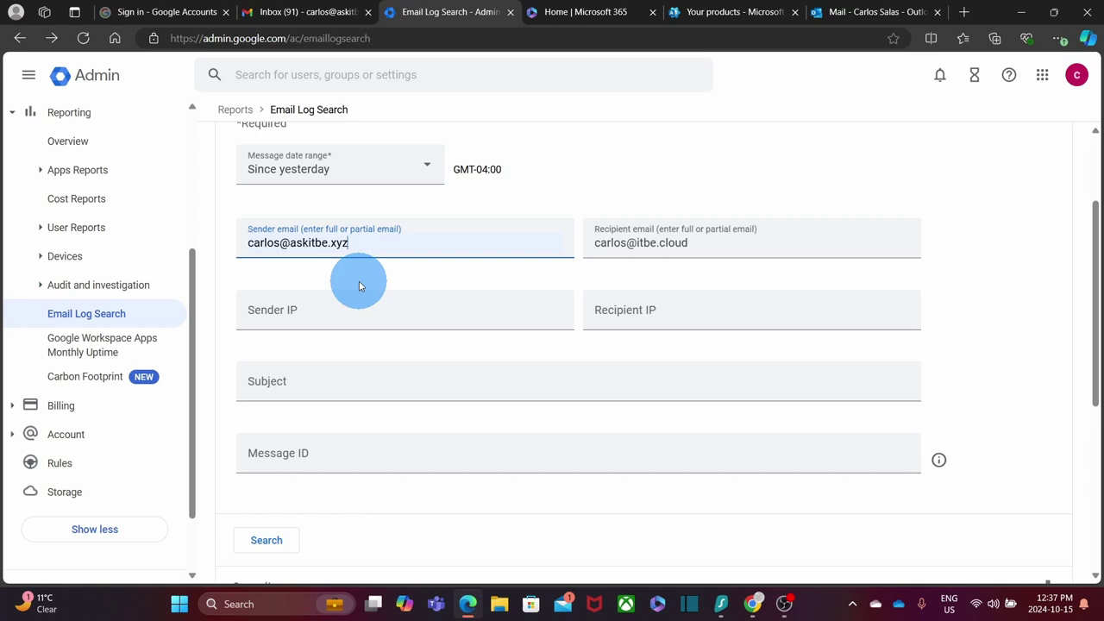
scroll(359, 281, down, 2)
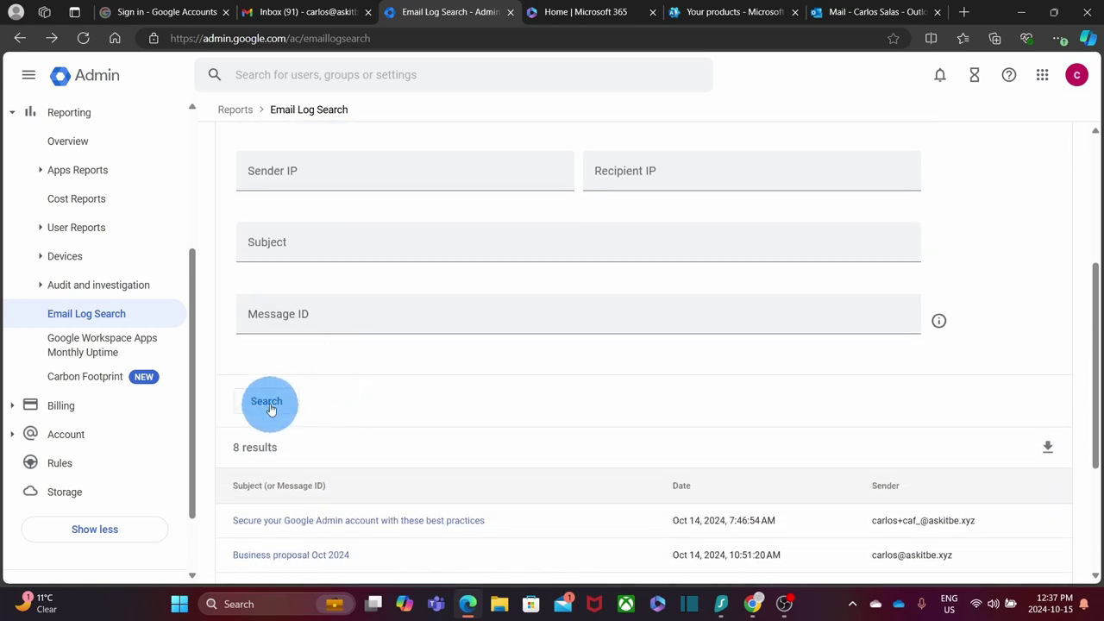
click(269, 402)
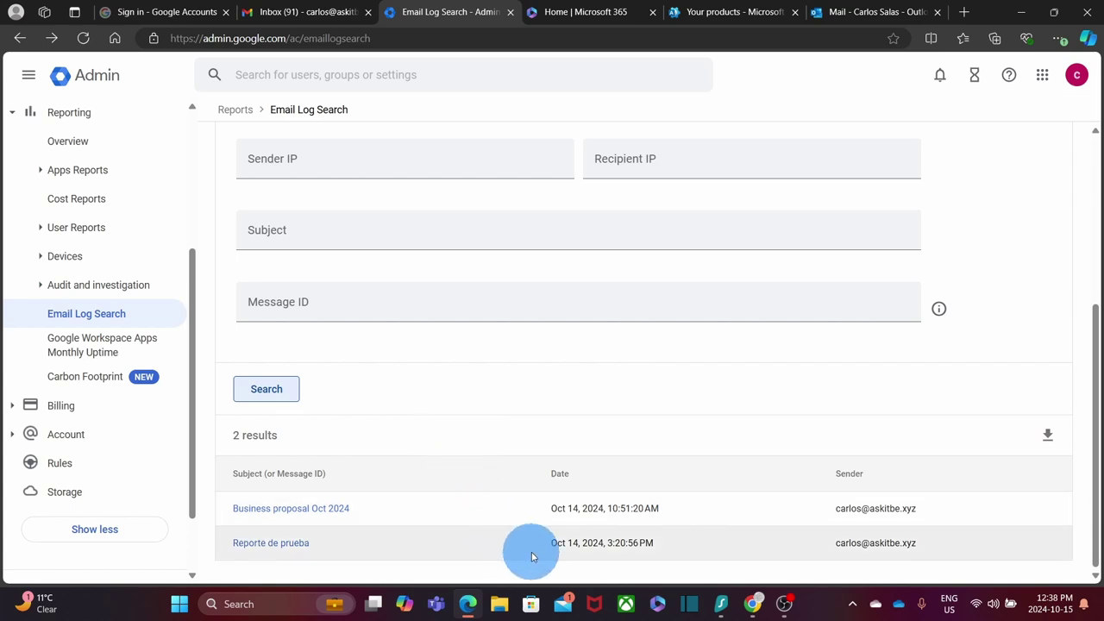
Open 'Business proposal Oct 2024' details and list its 1 recipient
click(333, 511)
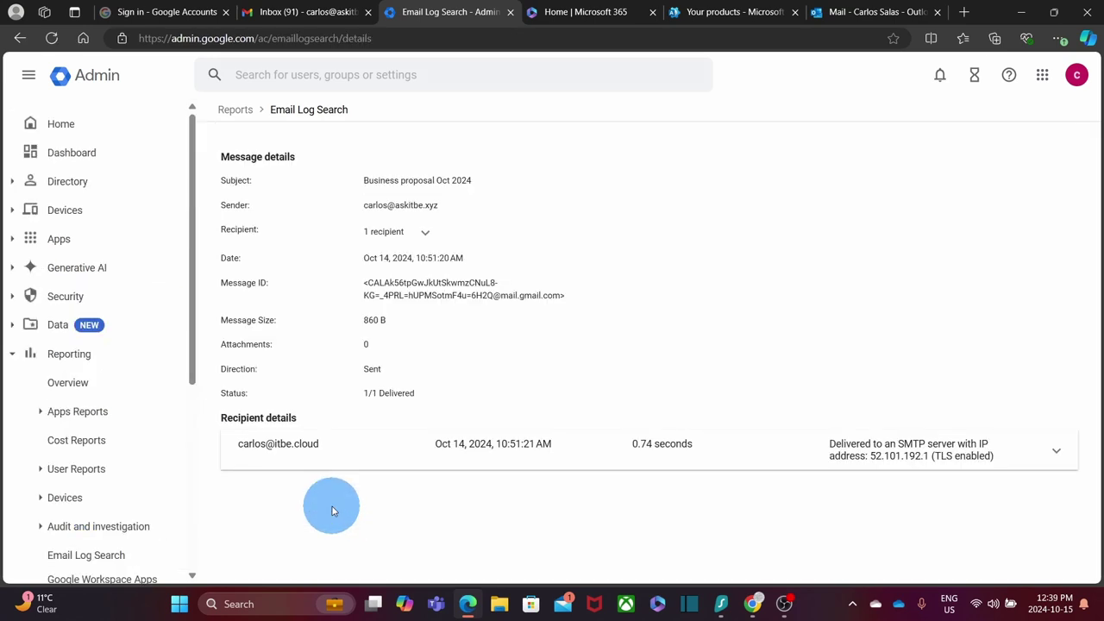
click(395, 241)
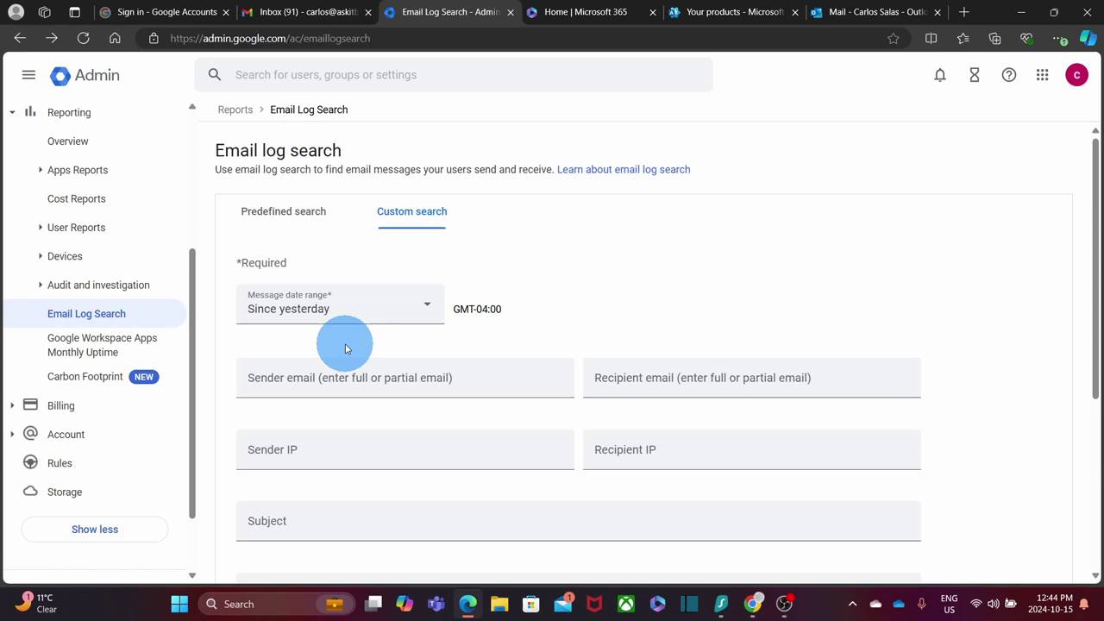
Search messages since yesterday and open 'RE: MS 365 Meeting support' on results page two
scroll(345, 348, down, 3)
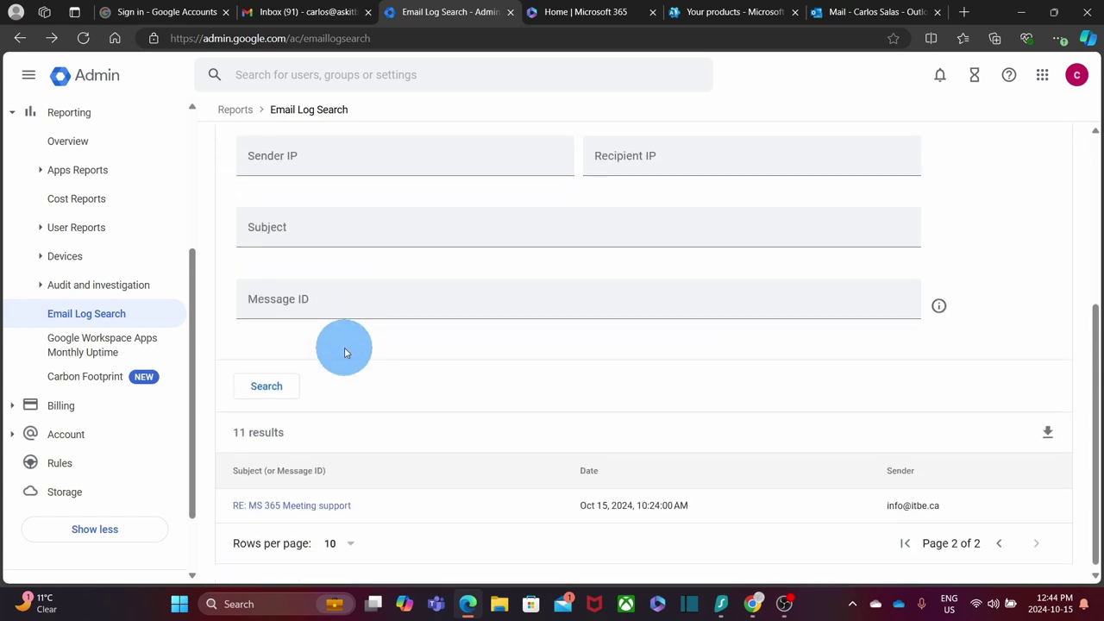
click(276, 385)
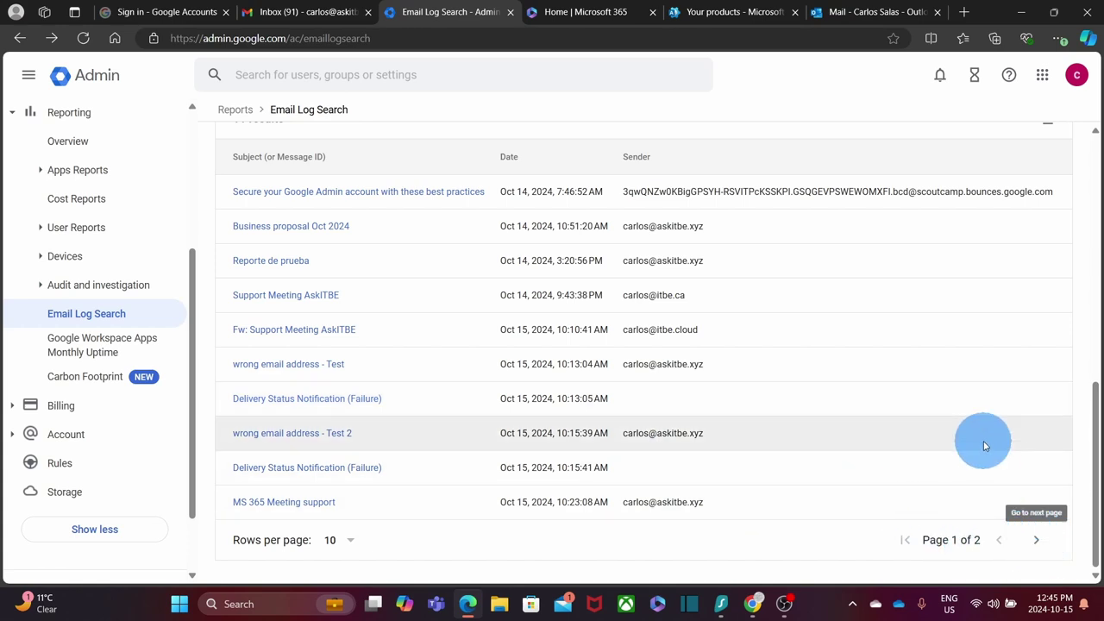
click(1038, 542)
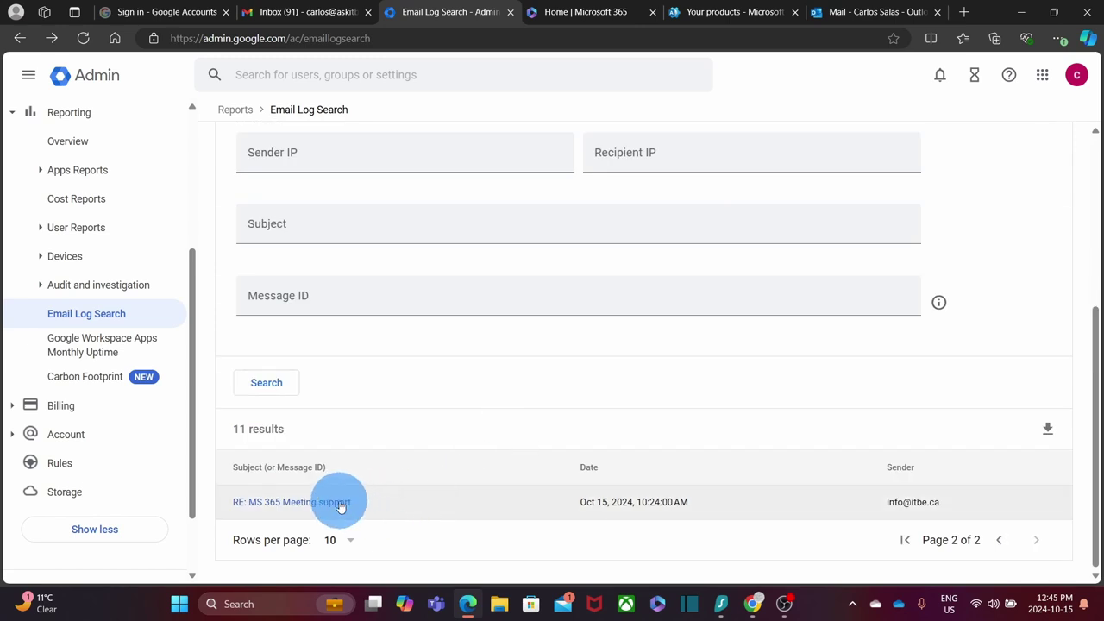
click(341, 507)
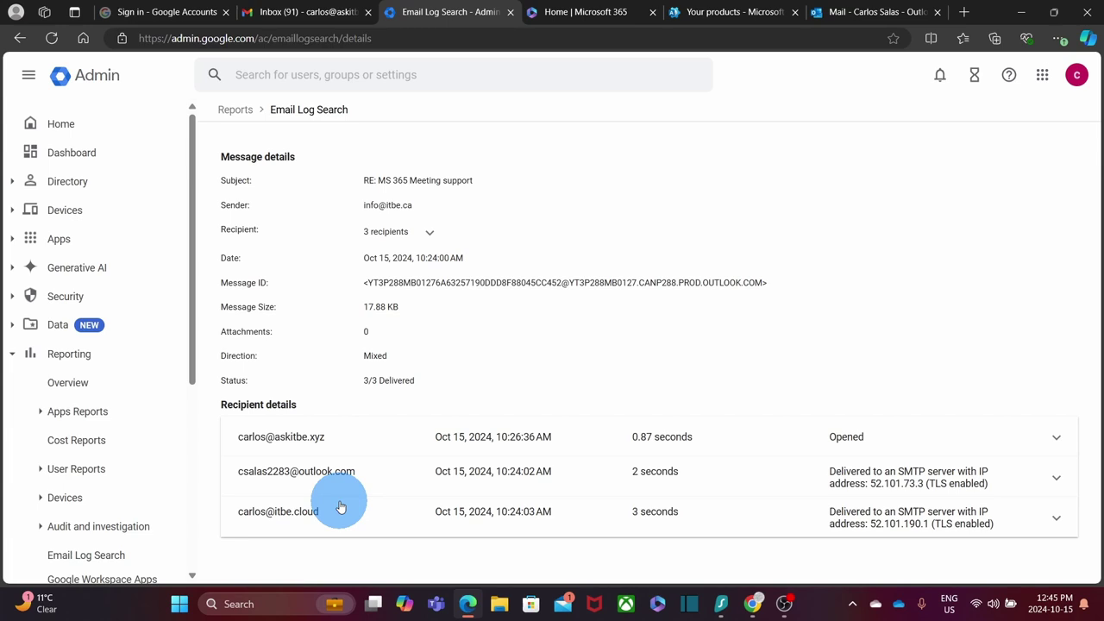
Show the three recipients of 'RE: MS 365 Meeting support' and review their details
click(397, 235)
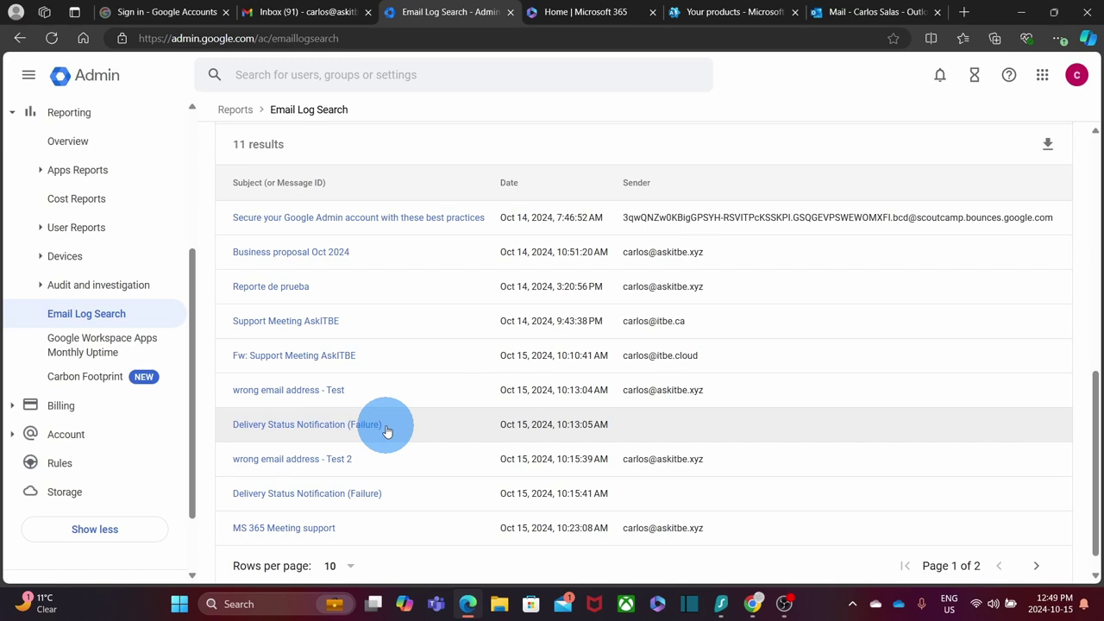
Open the 10:13:05 AM 'Delivery Status Notification (Failure)' message details
click(373, 427)
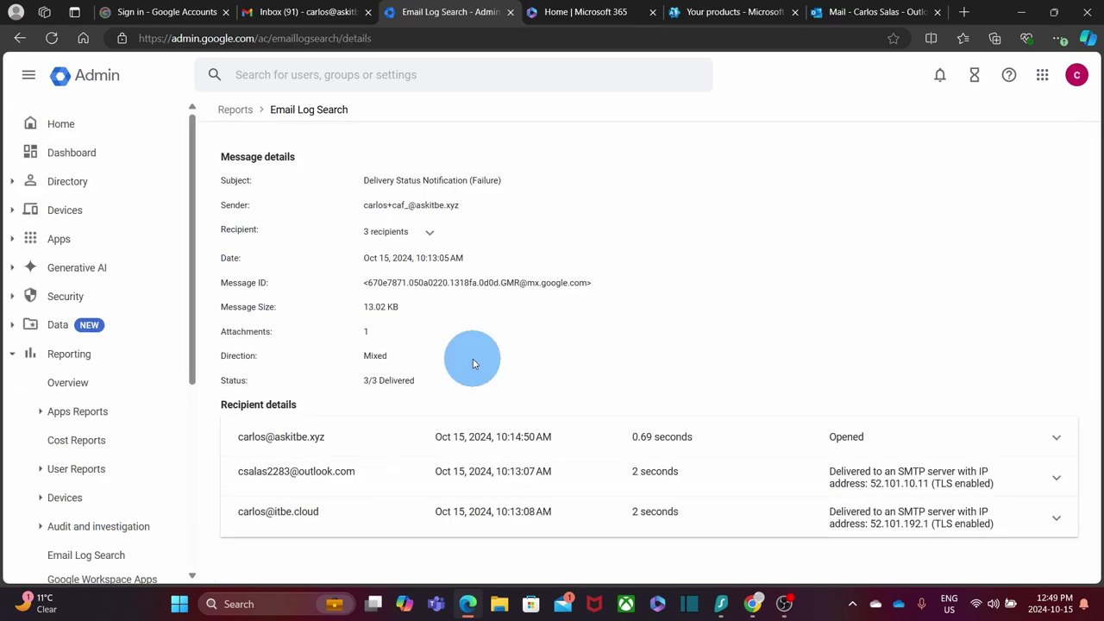